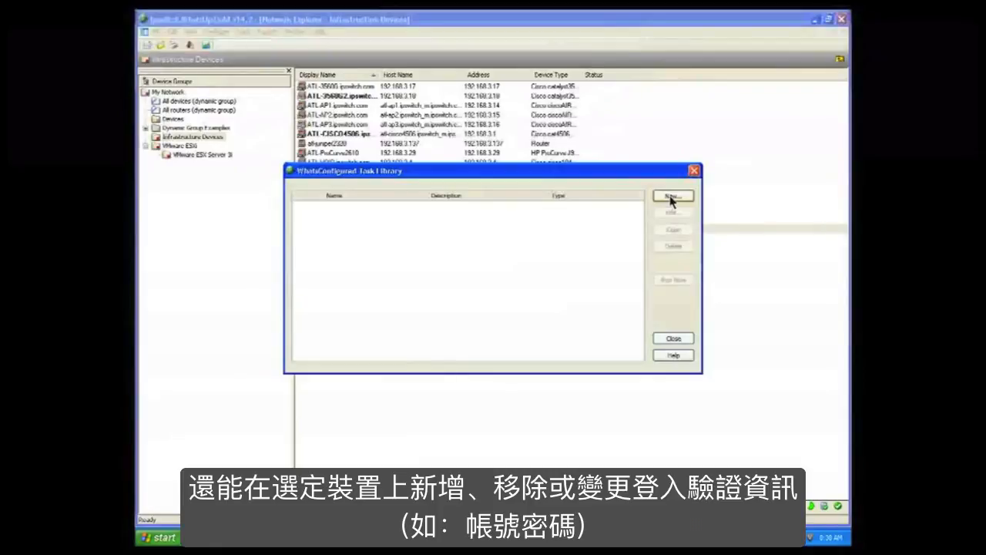
Create a schedulable task named "Startup Config" with the description "Backup Startup Config", using the Backup Startup Config script.
{"action": "left_click", "coordinate": [671, 198]}
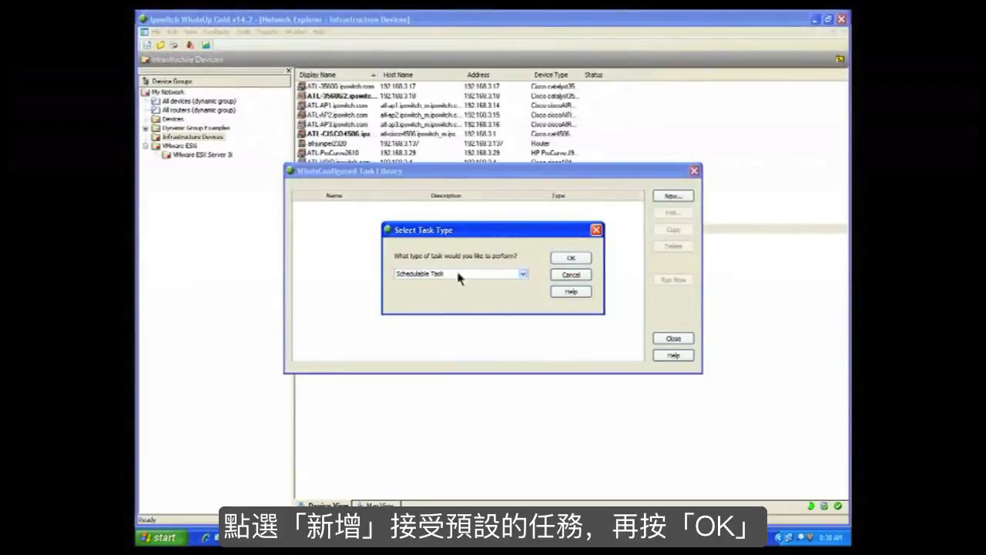
{"action": "left_click", "coordinate": [585, 259]}
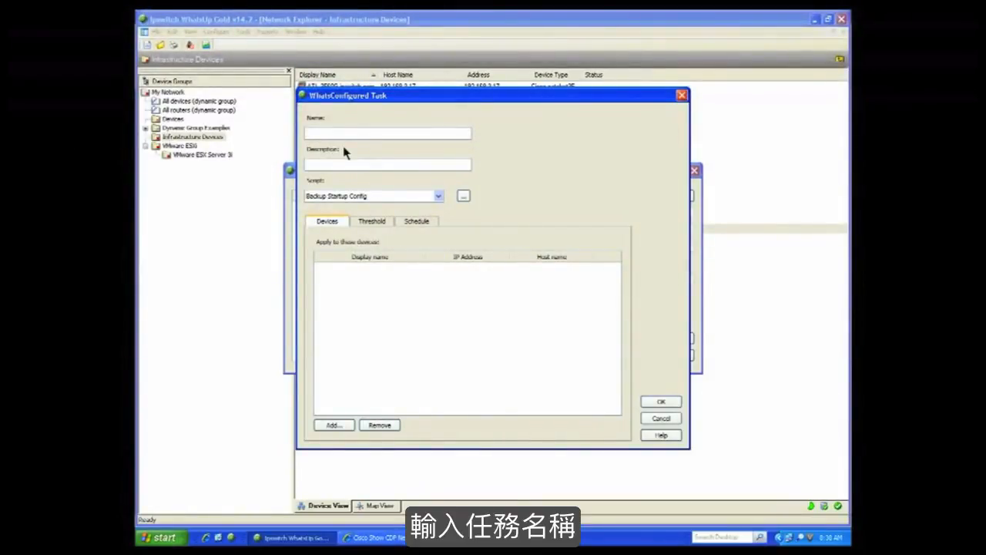
{"action": "type", "text": "Start"}
{"action": "type", "text": "up Config"}
{"action": "type", "text": "Backup Sta"}
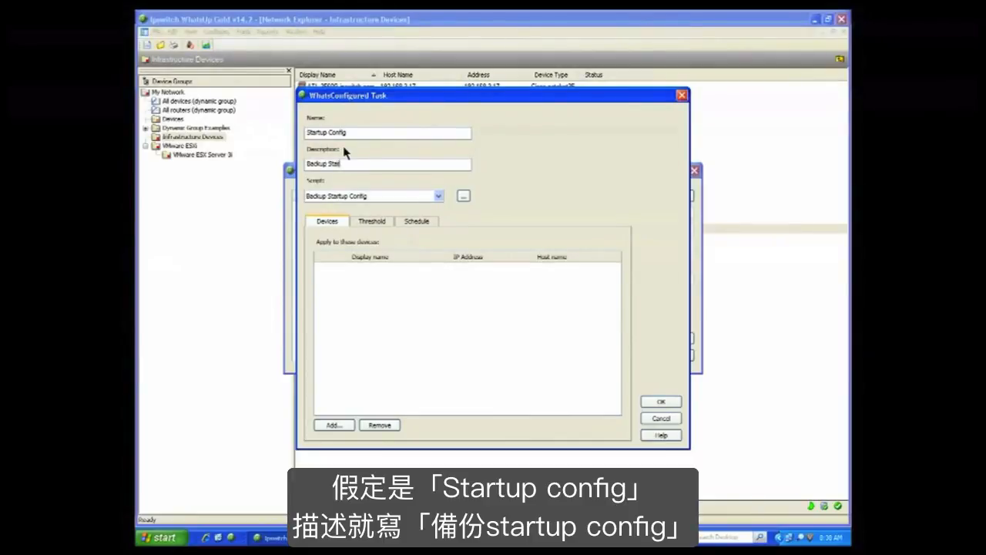
{"action": "type", "text": "rtup Config"}
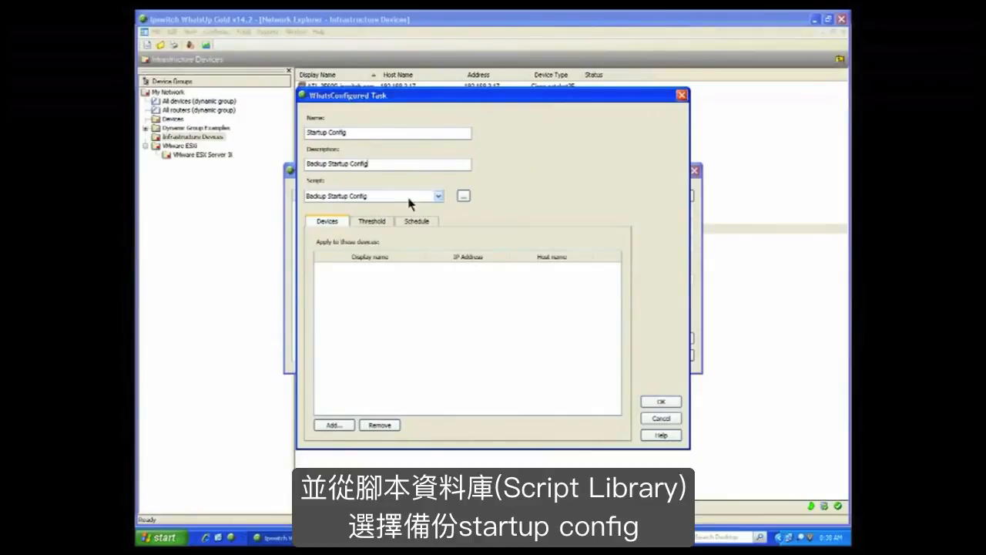
{"action": "left_click", "coordinate": [438, 195]}
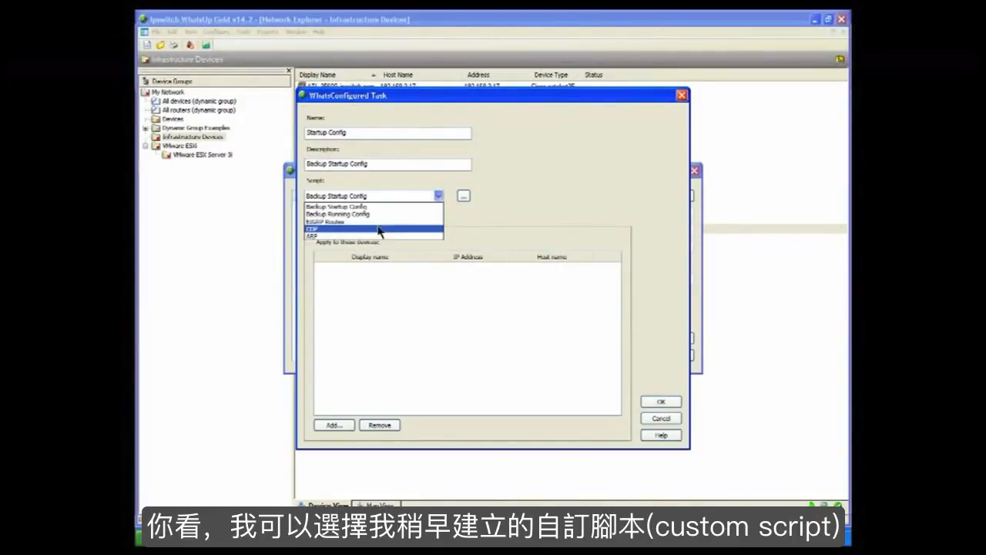
{"action": "left_click", "coordinate": [478, 199]}
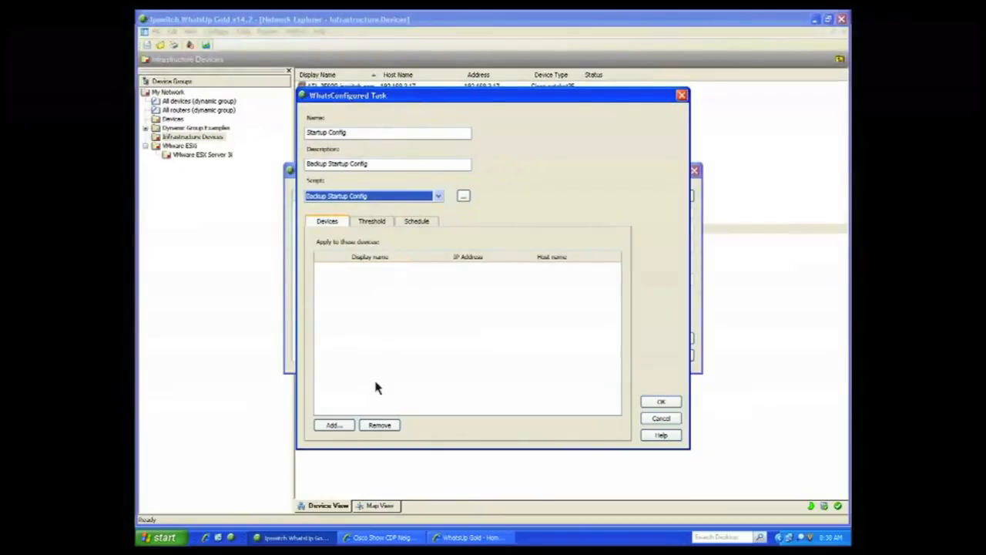
Add the infrastructure device QA-2821.ipswitch.com to the task's device list.
{"action": "left_click", "coordinate": [346, 426]}
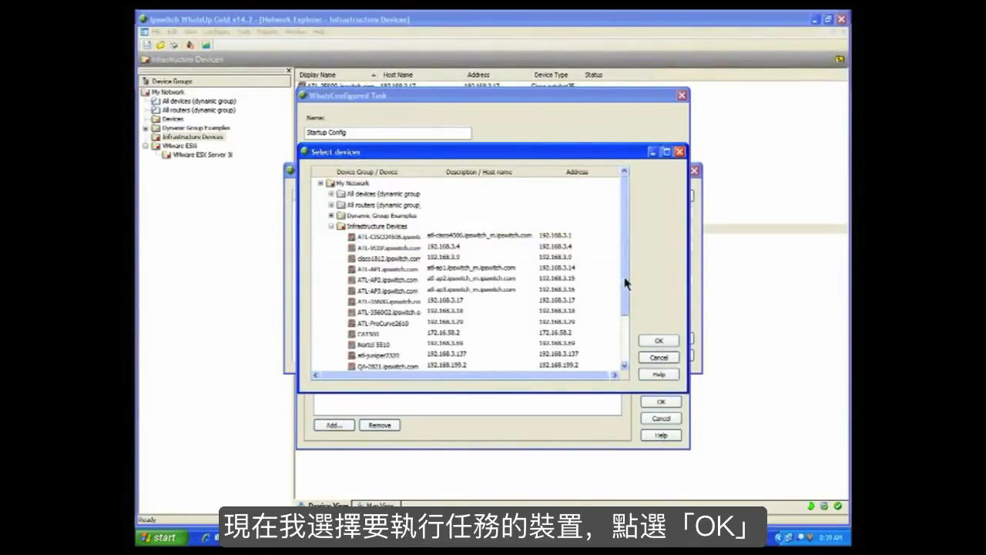
{"action": "left_click_drag", "start_coordinate": [625, 280], "coordinate": [625, 336]}
{"action": "left_click", "coordinate": [379, 301]}
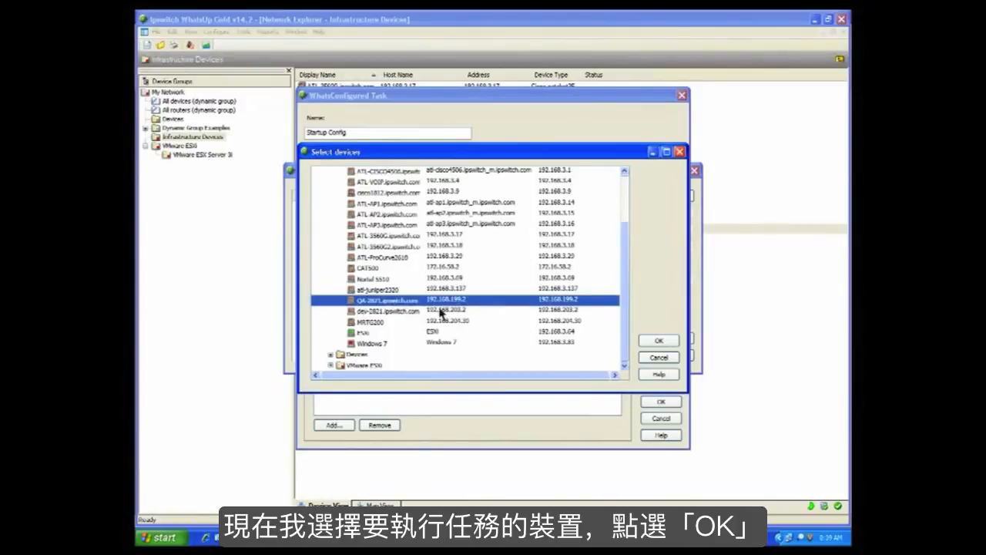
{"action": "left_click", "coordinate": [652, 342]}
Enable the task's alert threshold and name it "Startup Config Backup".
{"action": "left_click", "coordinate": [373, 221]}
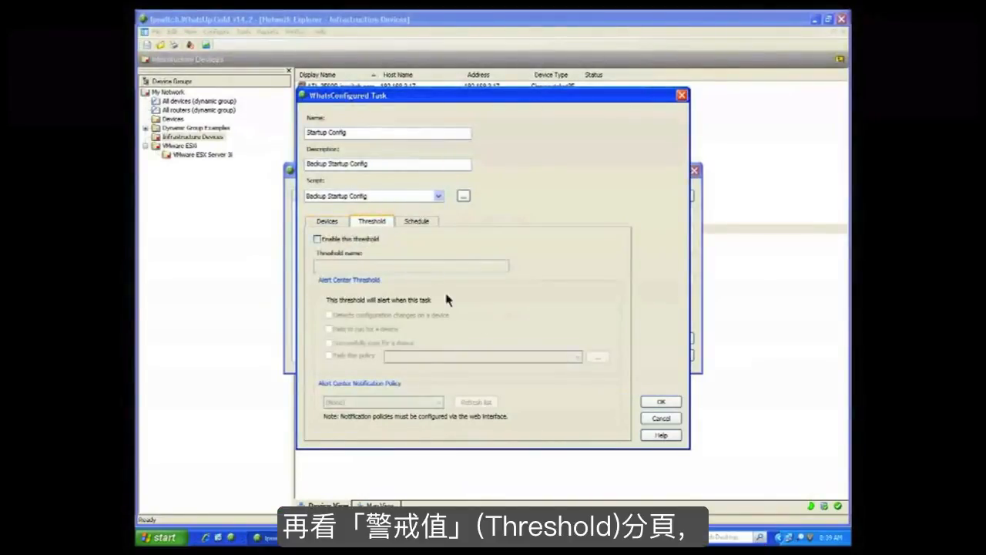
{"action": "left_click", "coordinate": [318, 239]}
{"action": "left_click", "coordinate": [347, 268]}
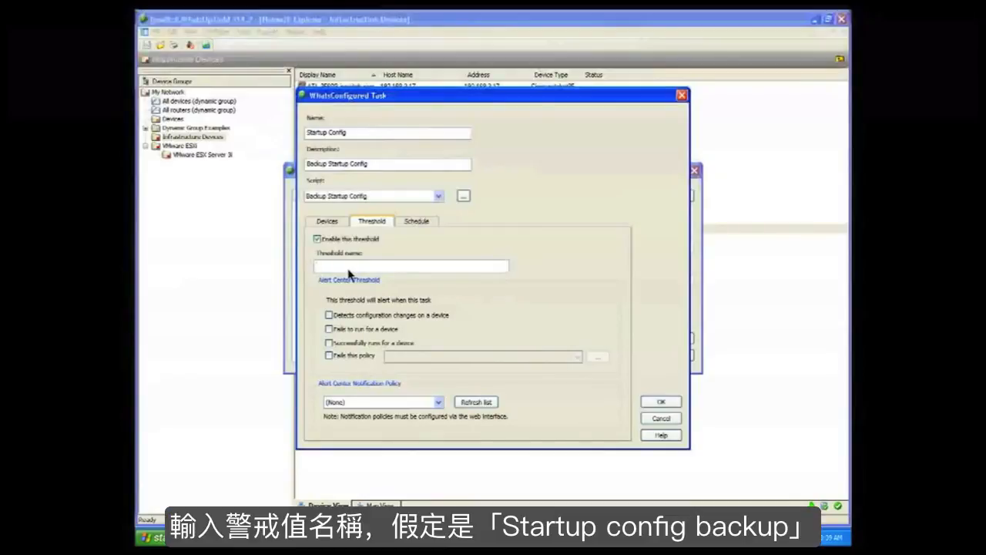
{"action": "type", "text": "Startup Config Back"}
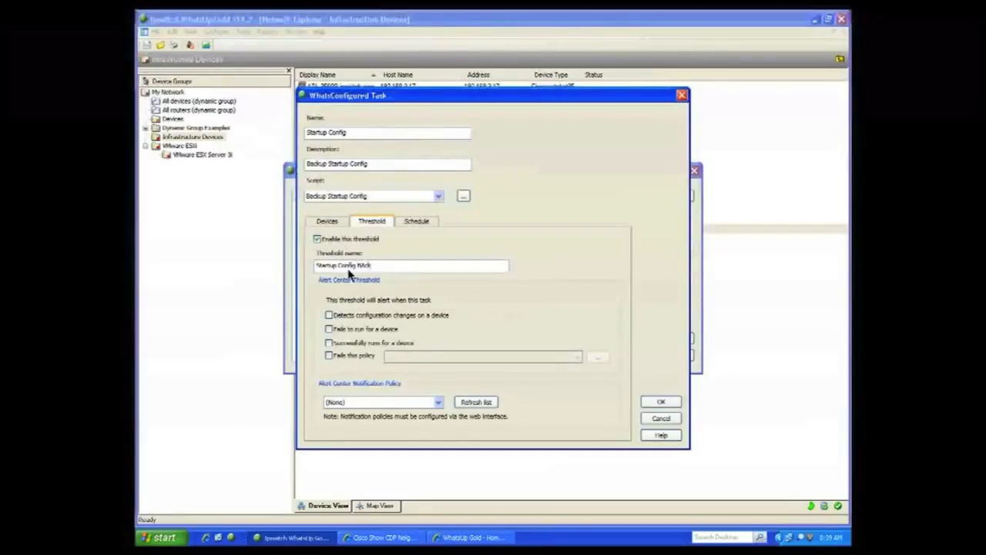
{"action": "type", "text": "up"}
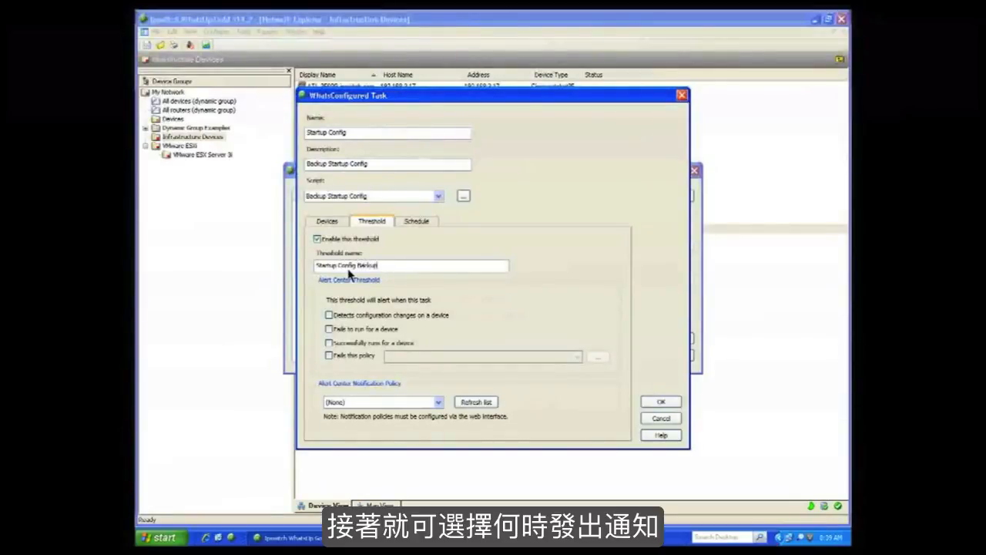
Set the threshold to alert when the task detects configuration changes, fails to run, or successfully runs for a device.
{"action": "left_click", "coordinate": [329, 315]}
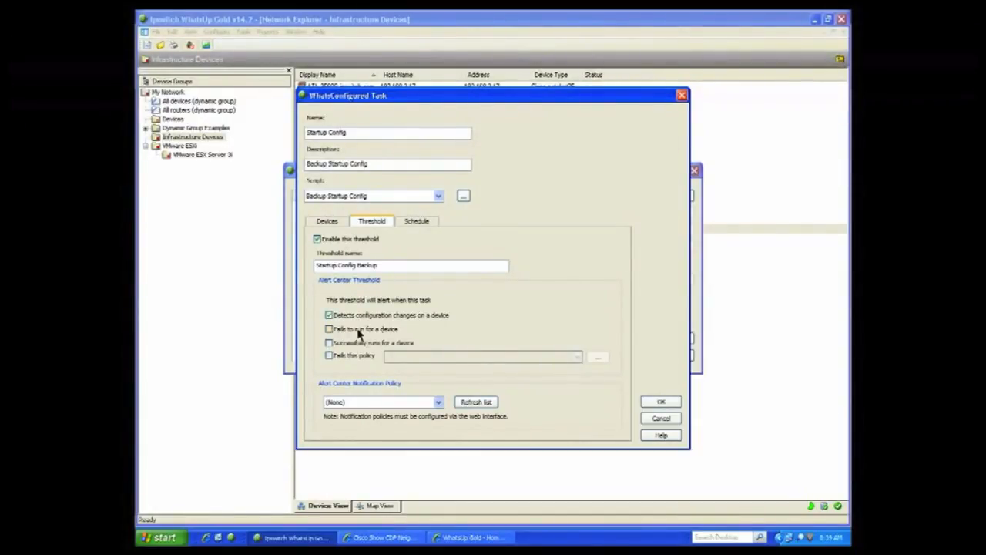
{"action": "left_click", "coordinate": [329, 329]}
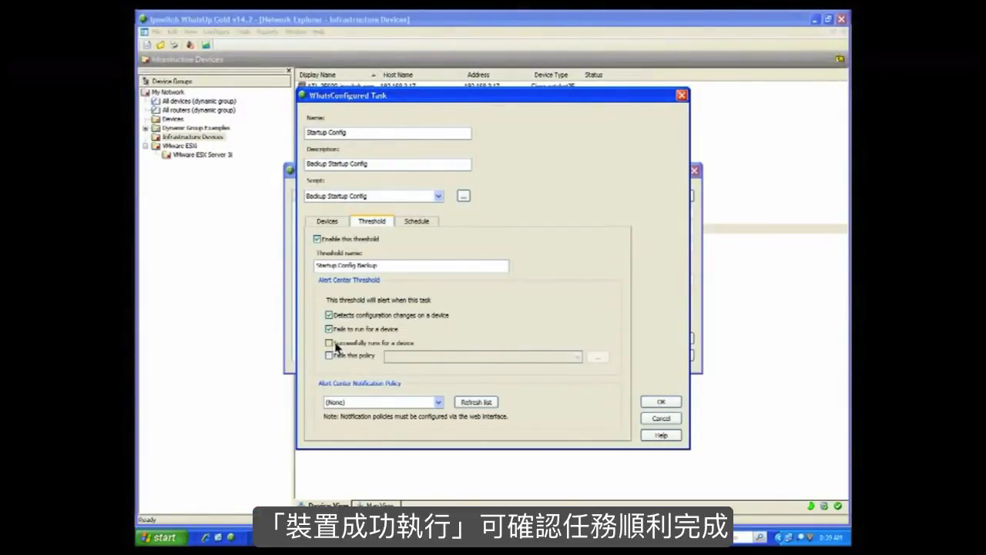
{"action": "left_click", "coordinate": [329, 343]}
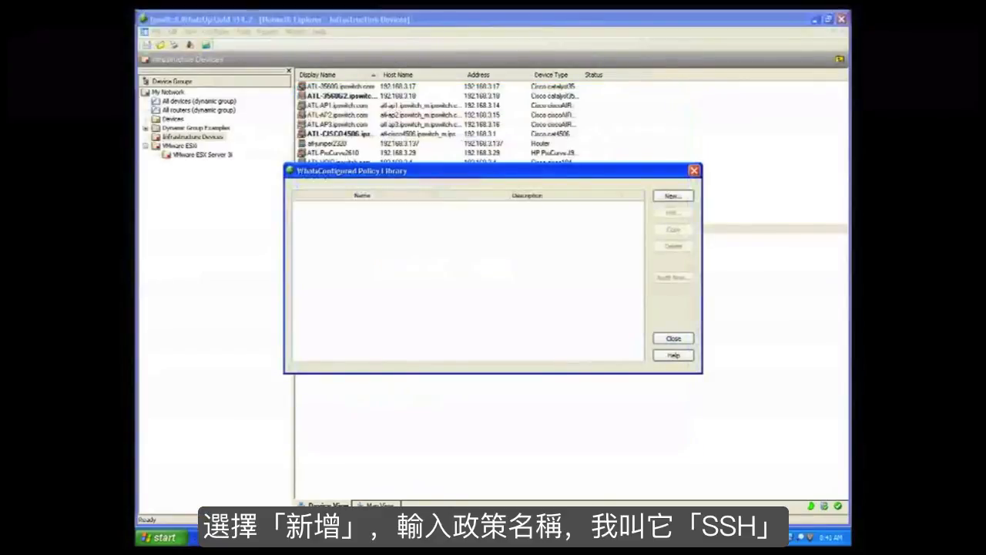
Create a policy named "SSH" with the description "Checks Configuration to verify SSH version 2 is enabled".
{"action": "left_click", "coordinate": [670, 198]}
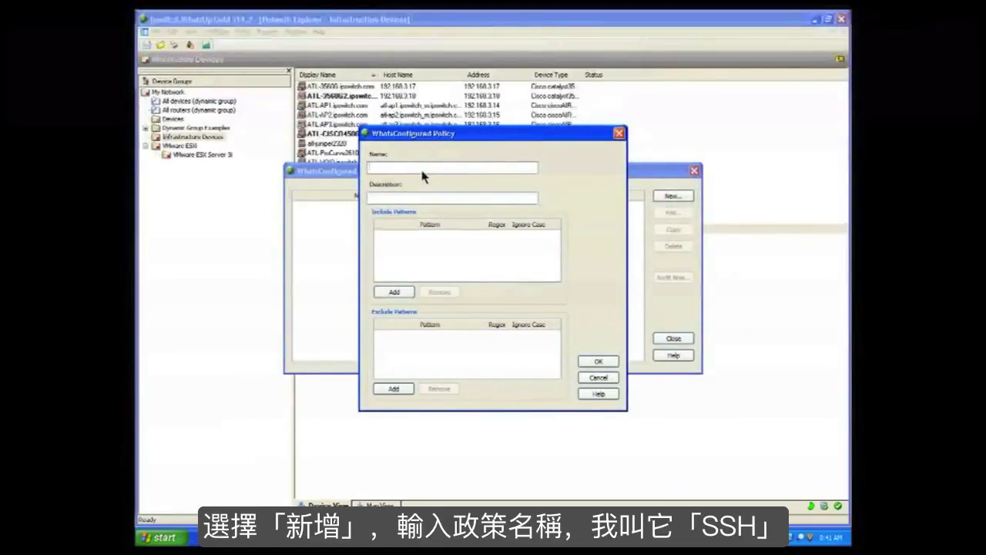
{"action": "type", "text": "SSH"}
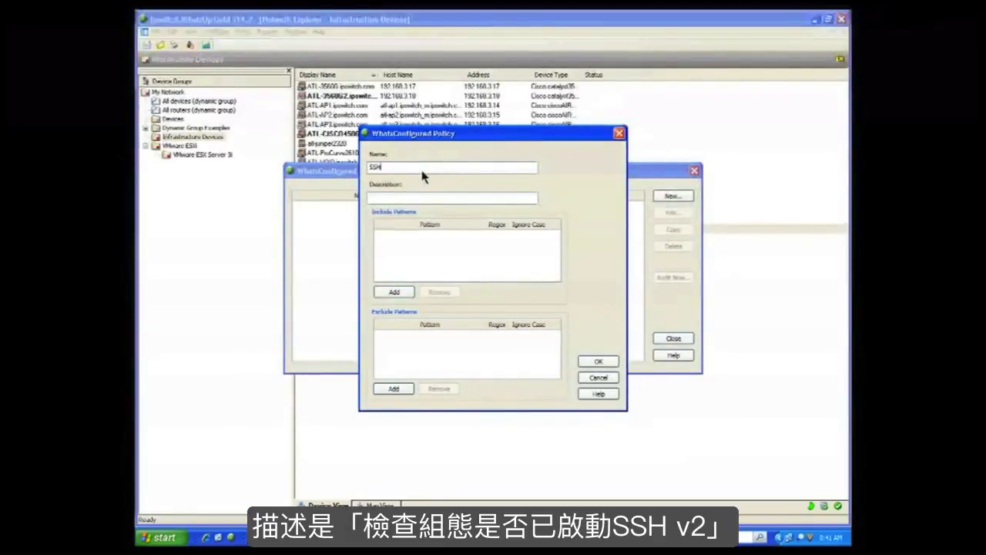
{"action": "left_click", "coordinate": [398, 198]}
{"action": "type", "text": "Checks Configuration to verify SSH version 2 is enabled"}
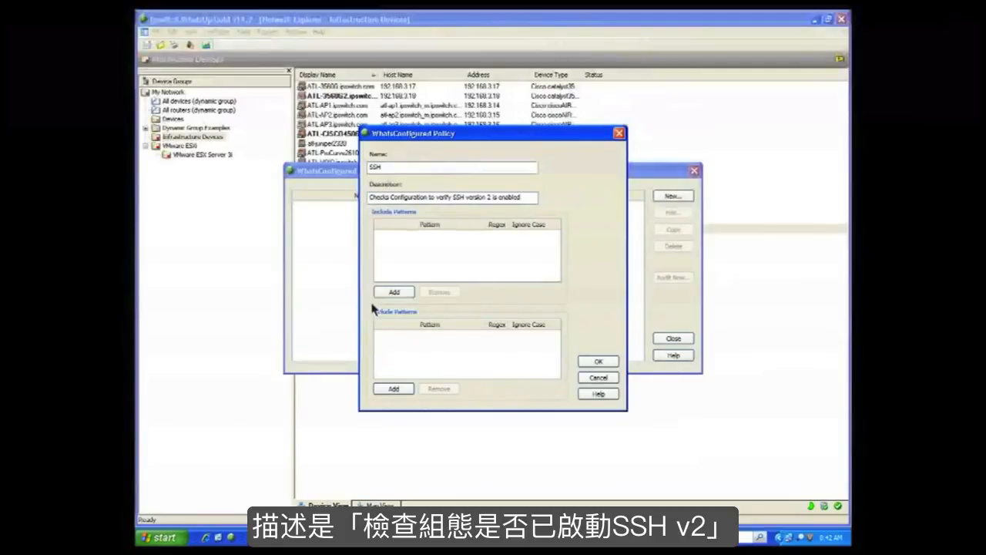
Add the include pattern "ip ssh version 2" to the SSH policy and save the policy.
{"action": "left_click", "coordinate": [393, 292]}
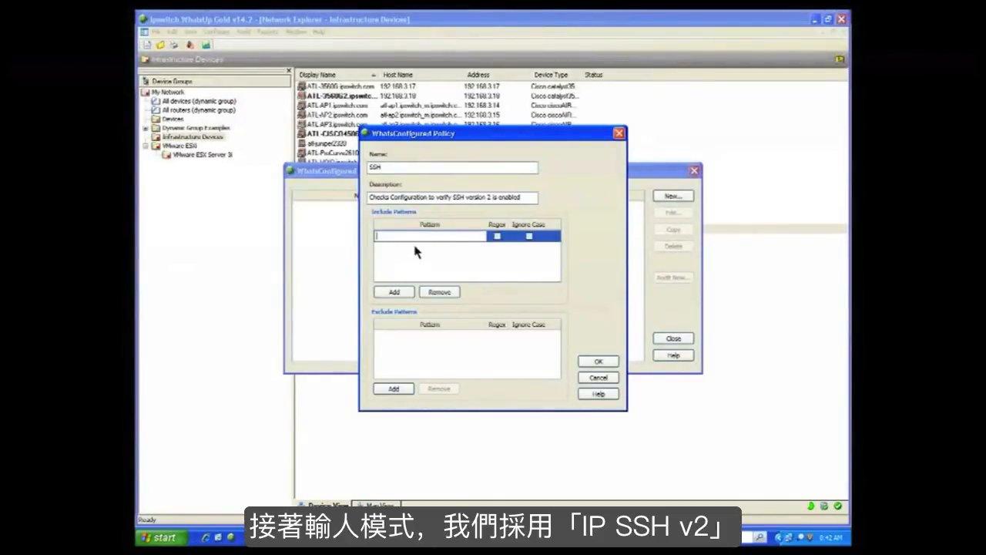
{"action": "type", "text": "ip ssh version 2"}
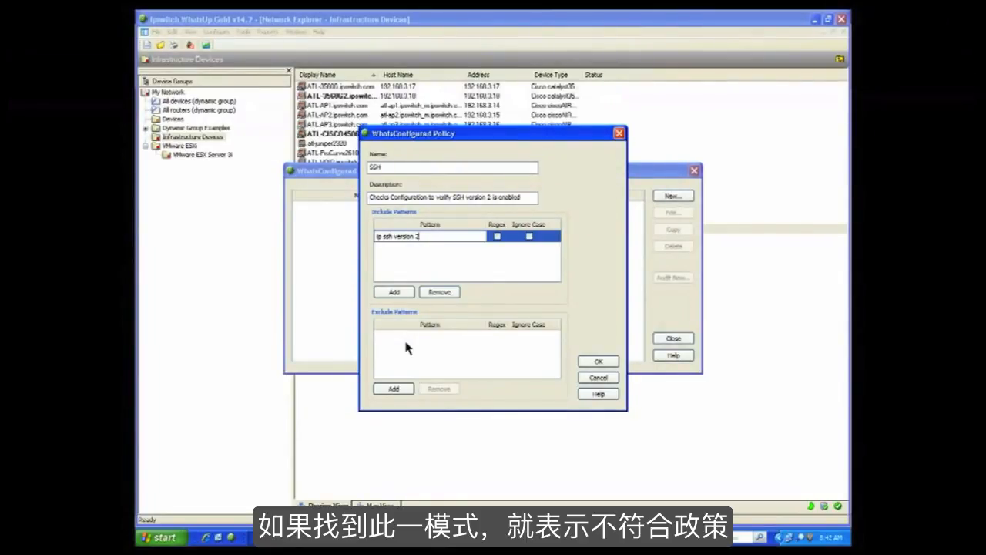
{"action": "left_click", "coordinate": [595, 362]}
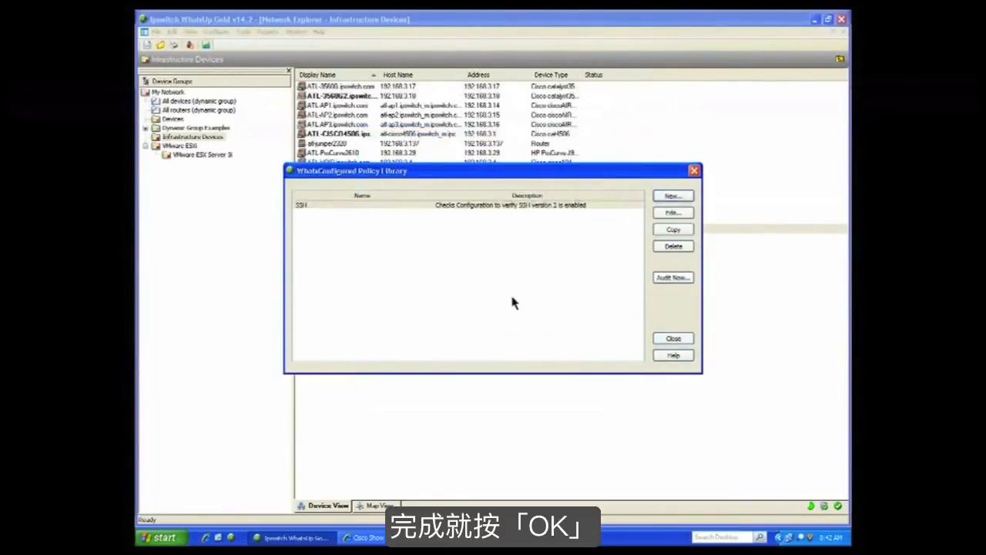
Audit all startup-config archives of QA-2821.ipswitch.com against the SSH policy.
{"action": "left_click", "coordinate": [660, 280]}
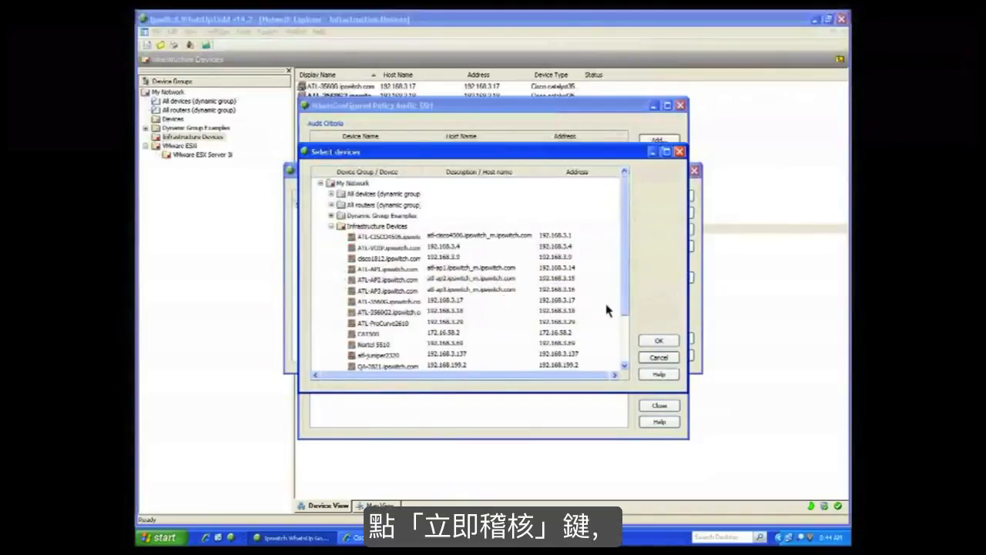
{"action": "left_click_drag", "start_coordinate": [624, 308], "coordinate": [624, 352]}
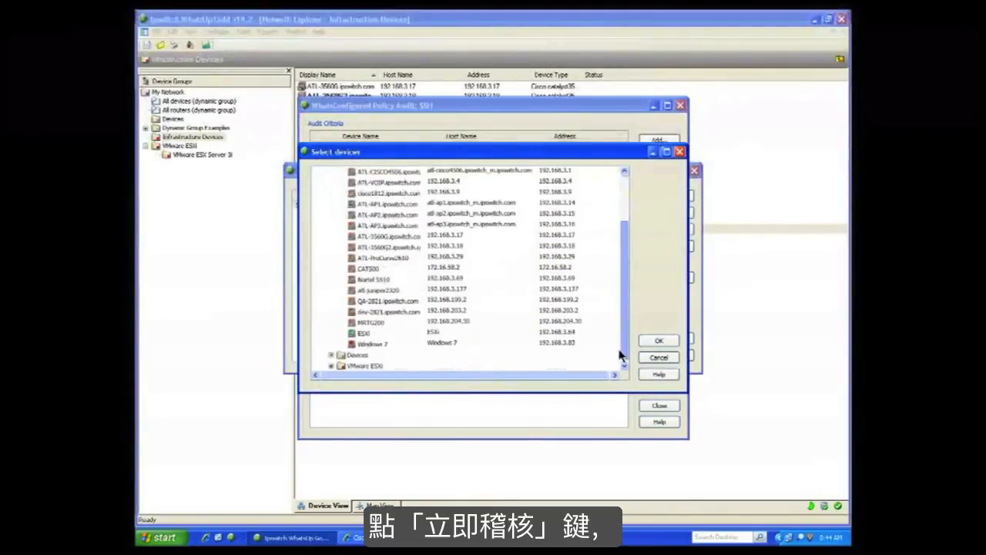
{"action": "left_click", "coordinate": [385, 302]}
{"action": "left_click", "coordinate": [658, 341]}
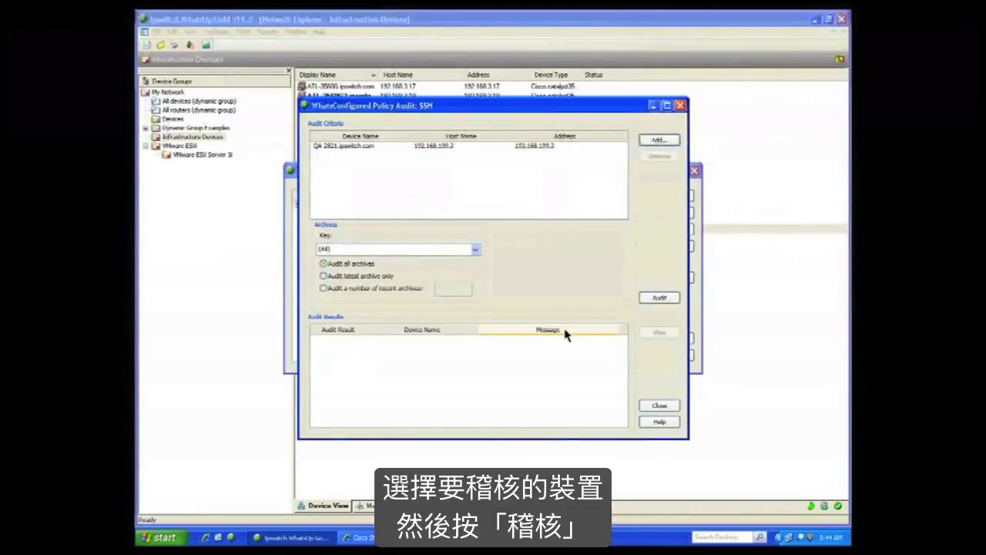
{"action": "left_click", "coordinate": [475, 250]}
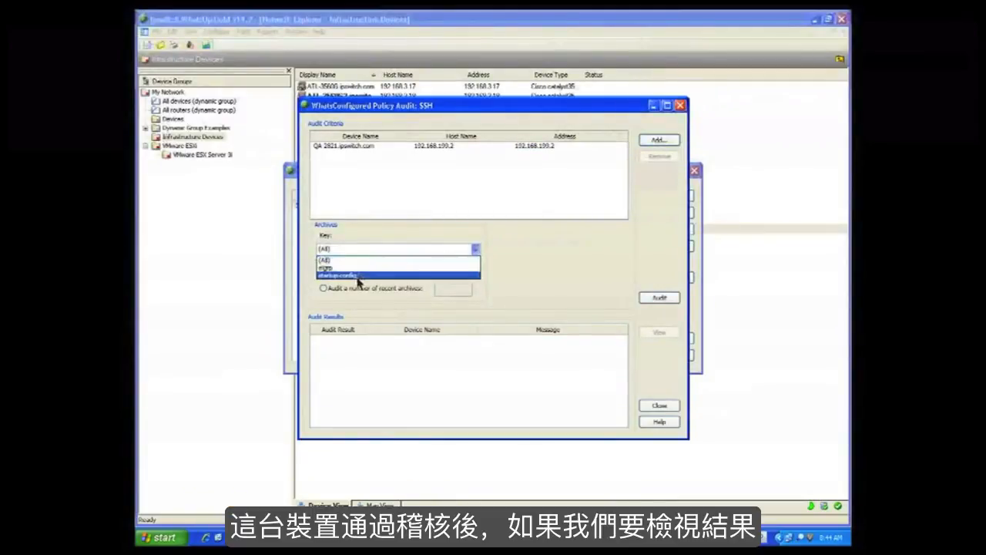
{"action": "left_click", "coordinate": [357, 276]}
{"action": "left_click", "coordinate": [660, 297]}
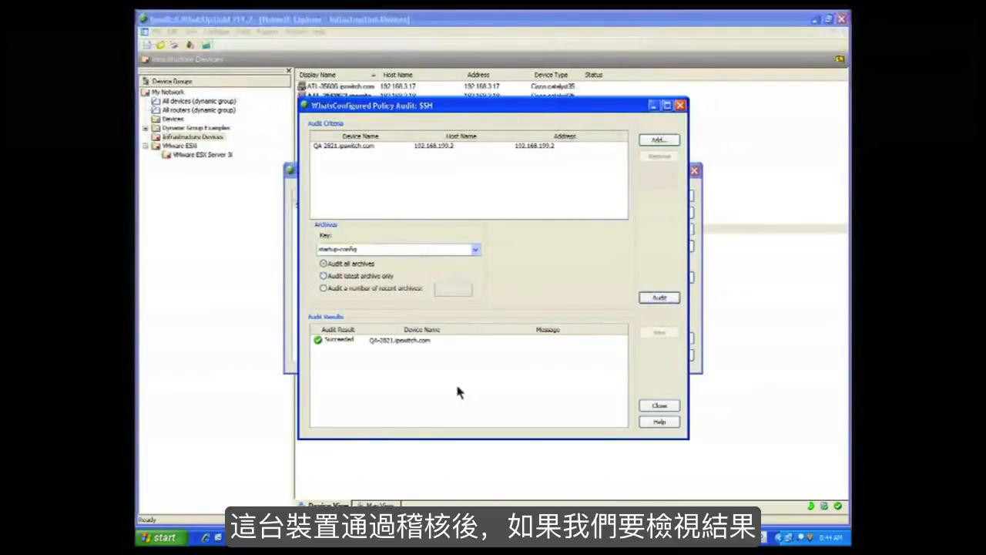
Examine where the "ip ssh version 2" pattern matches in the audited startup-config archive, and close the audit windows.
{"action": "left_click", "coordinate": [410, 341]}
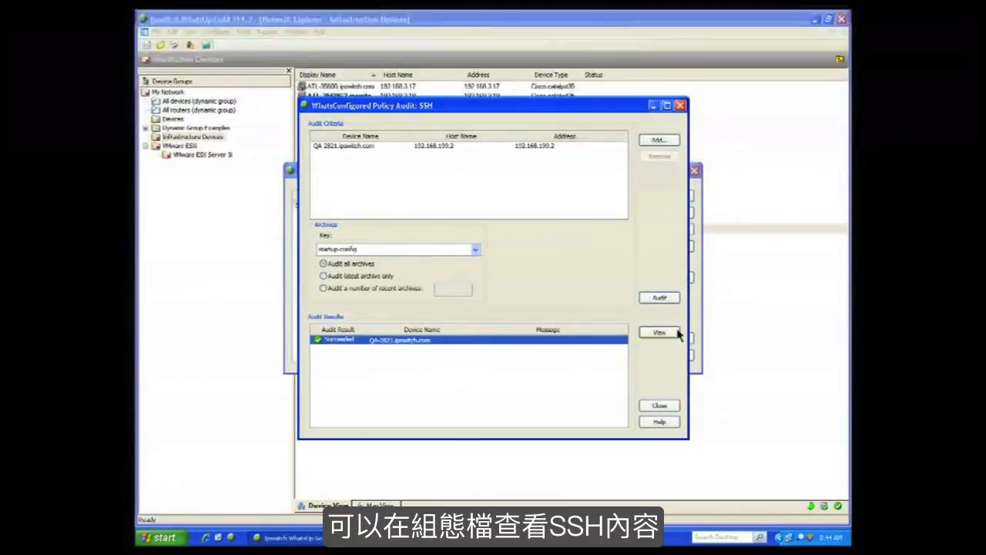
{"action": "left_click", "coordinate": [676, 333]}
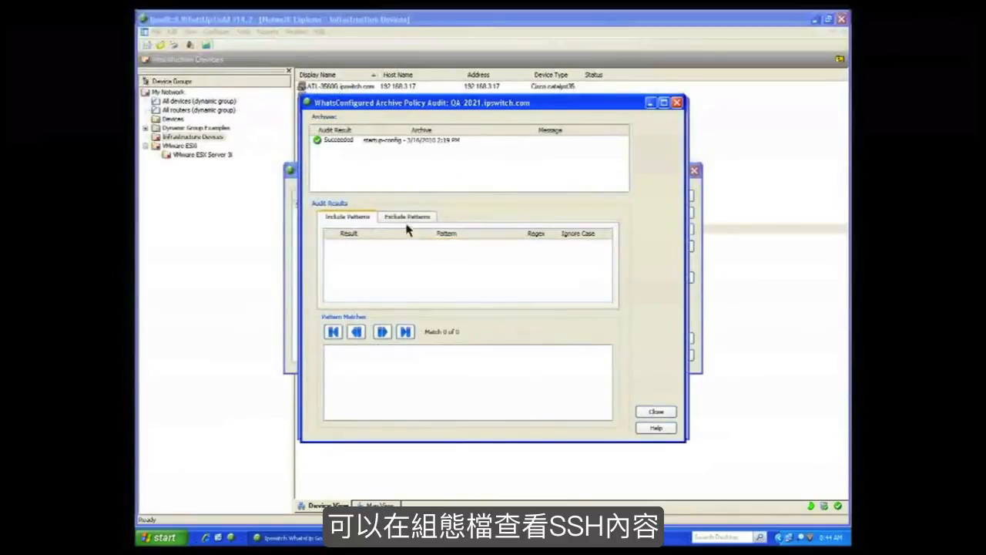
{"action": "left_click", "coordinate": [386, 142]}
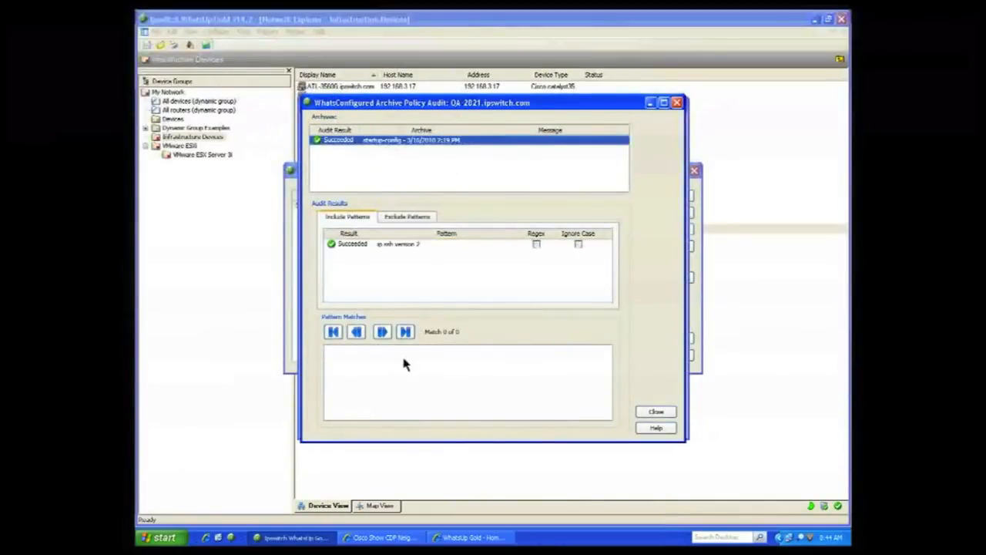
{"action": "left_click", "coordinate": [383, 247]}
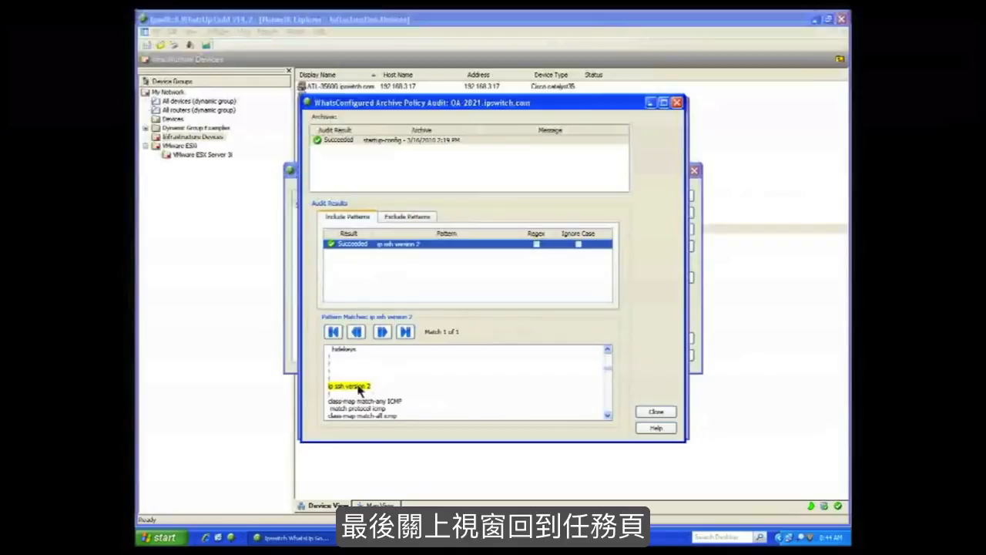
{"action": "left_click", "coordinate": [649, 412]}
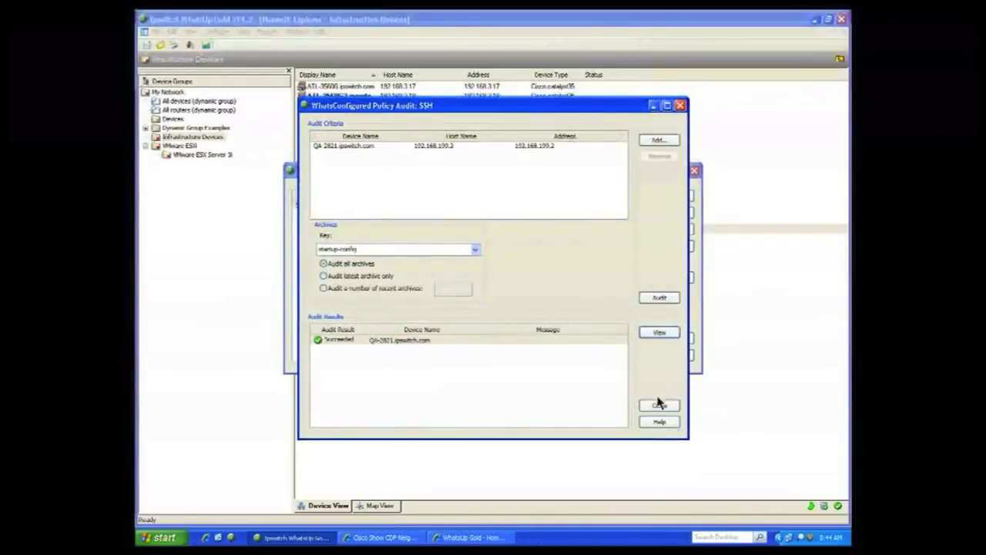
{"action": "left_click", "coordinate": [655, 404]}
Switch to the WhatsUp Gold web interface and open the Alert Center notification policies.
{"action": "left_click", "coordinate": [363, 379]}
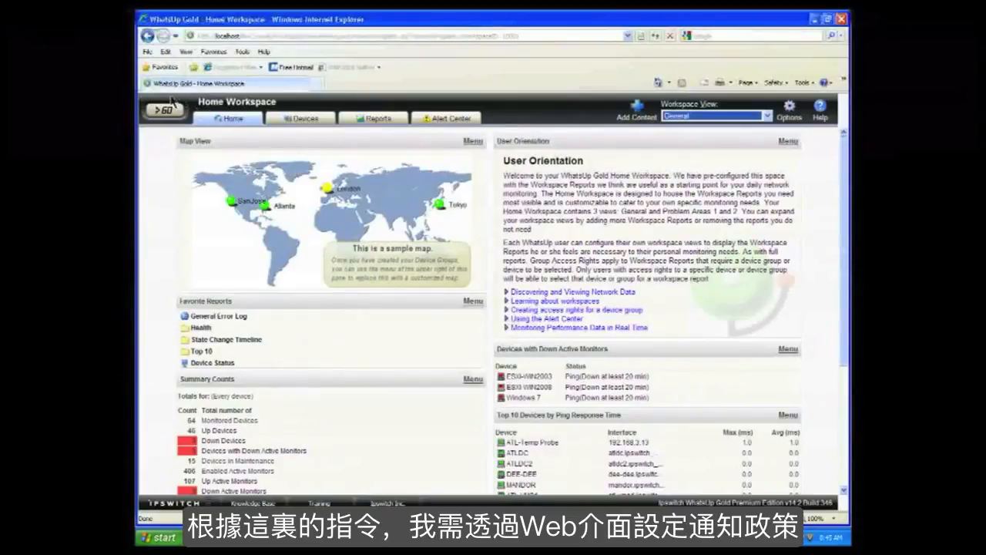
{"action": "left_click", "coordinate": [167, 112]}
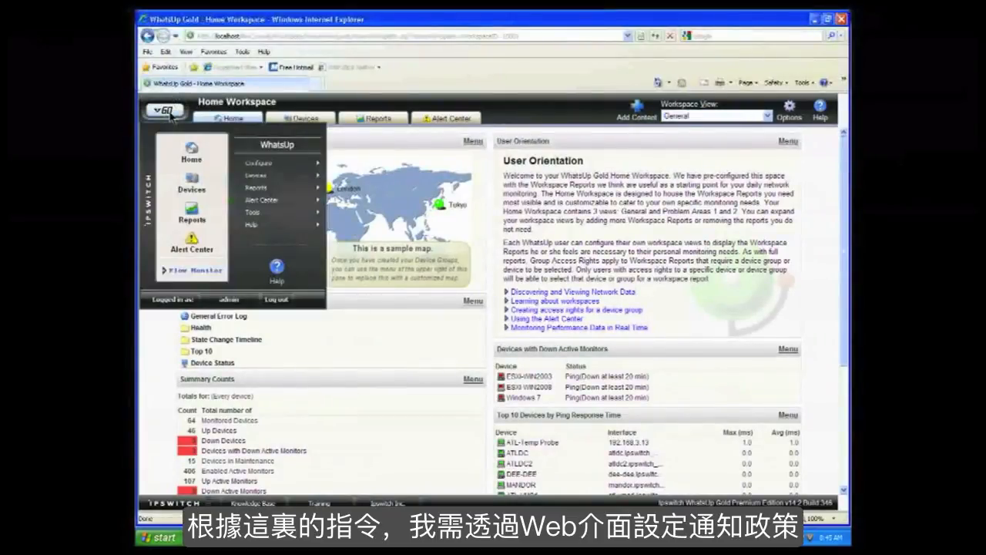
{"action": "mouse_move", "coordinate": [262, 203]}
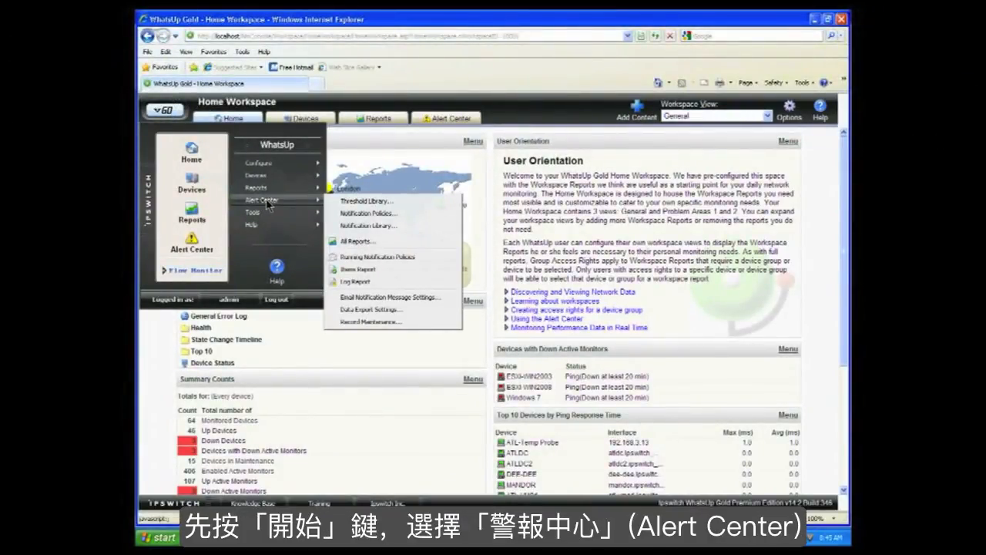
{"action": "left_click", "coordinate": [361, 214]}
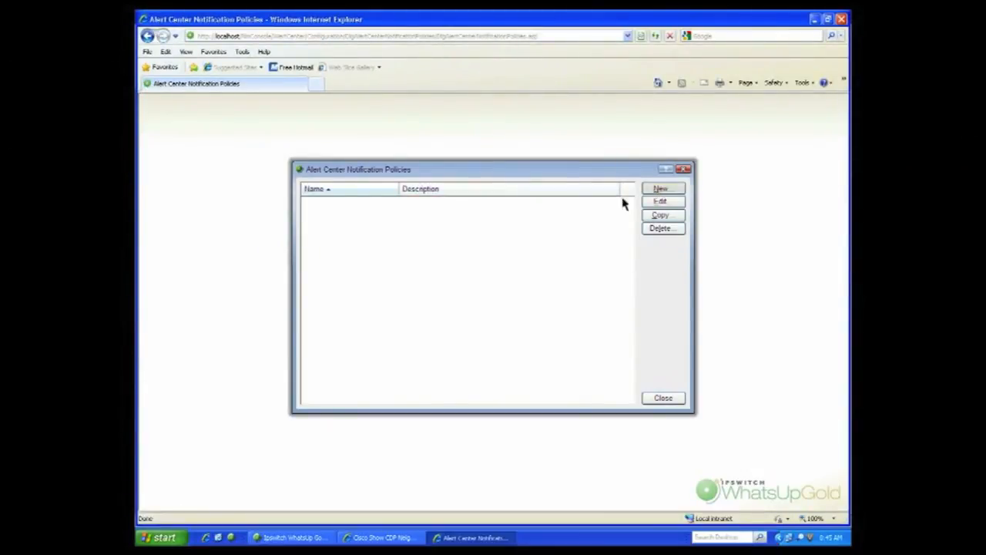
Create an Alert Center notification policy named "Startup Config" that delivers the listed e-mail notification in step 1, and save it.
{"action": "left_click", "coordinate": [661, 190]}
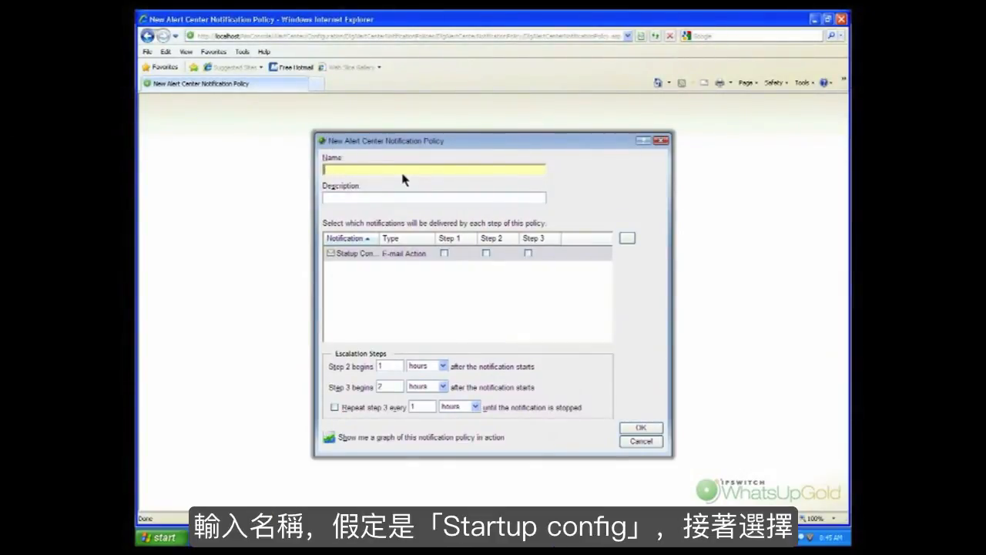
{"action": "type", "text": "Startup Config"}
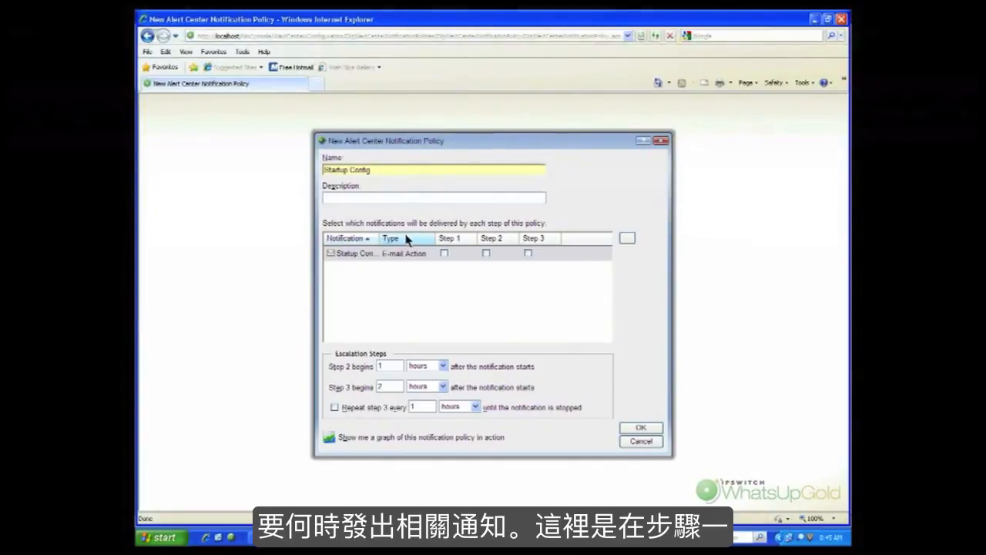
{"action": "left_click", "coordinate": [444, 253]}
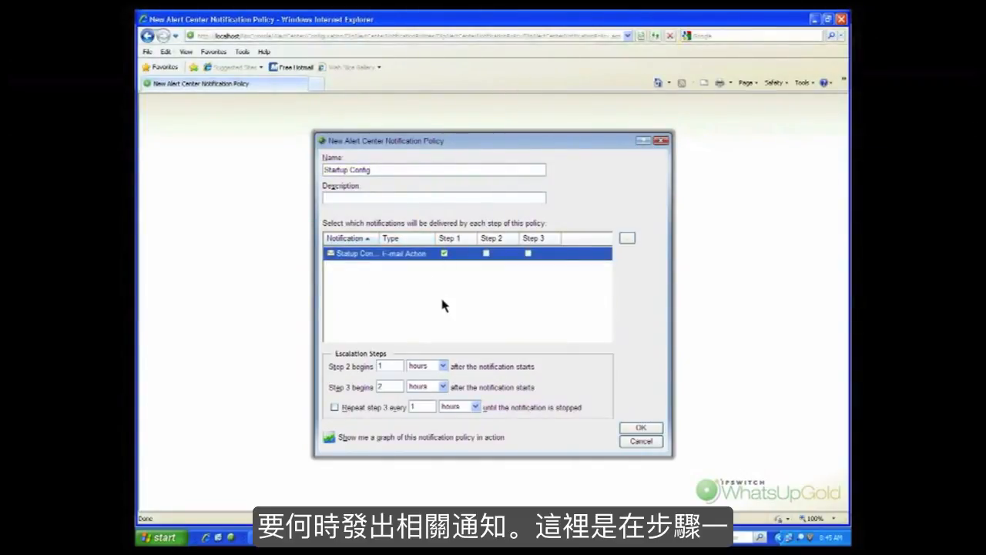
{"action": "left_click", "coordinate": [639, 432]}
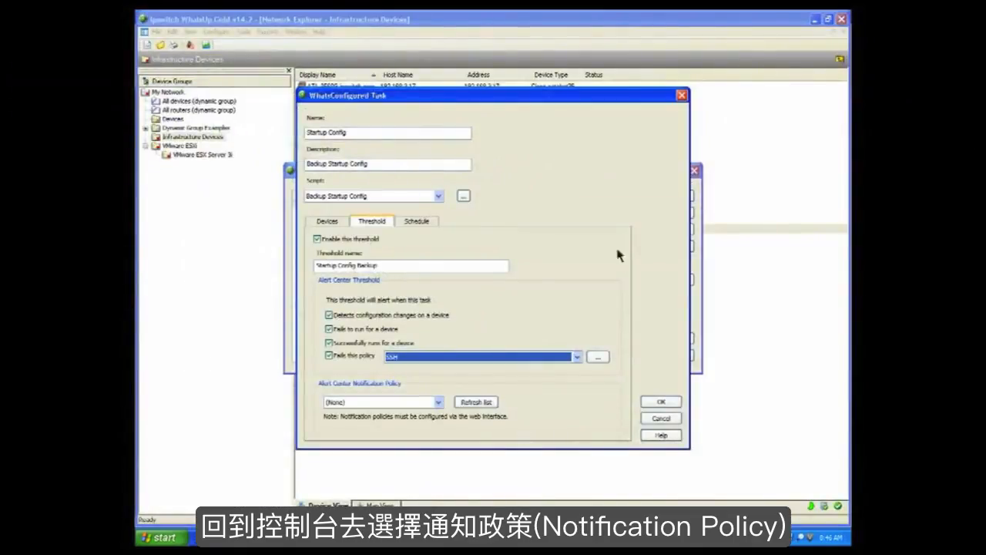
In the WhatsUp Gold console, refresh and assign the Startup Config notification policy to the task's threshold, and save the task after reviewing its schedule.
{"action": "left_click", "coordinate": [476, 402]}
{"action": "left_click", "coordinate": [438, 401]}
{"action": "left_click", "coordinate": [362, 421]}
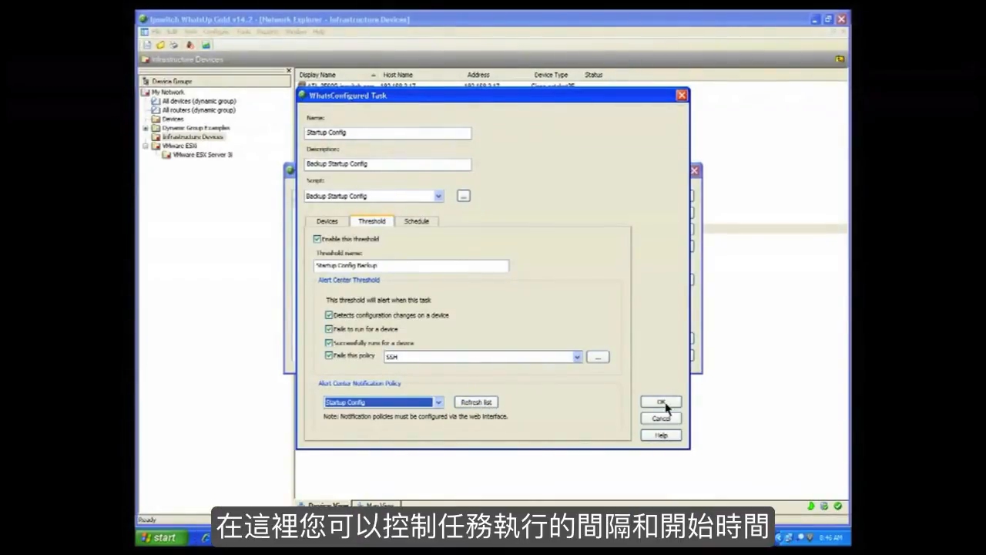
{"action": "left_click", "coordinate": [426, 222]}
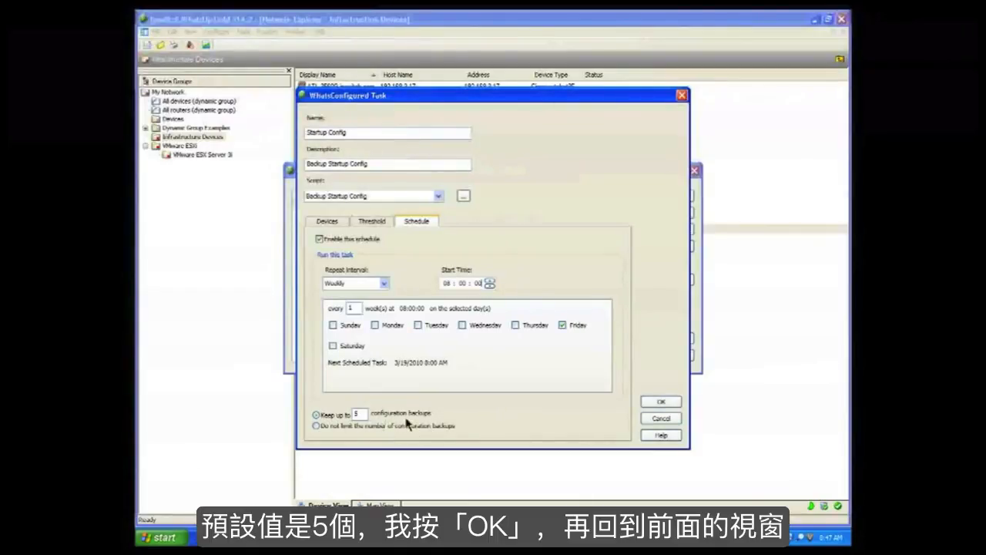
{"action": "left_click", "coordinate": [661, 403]}
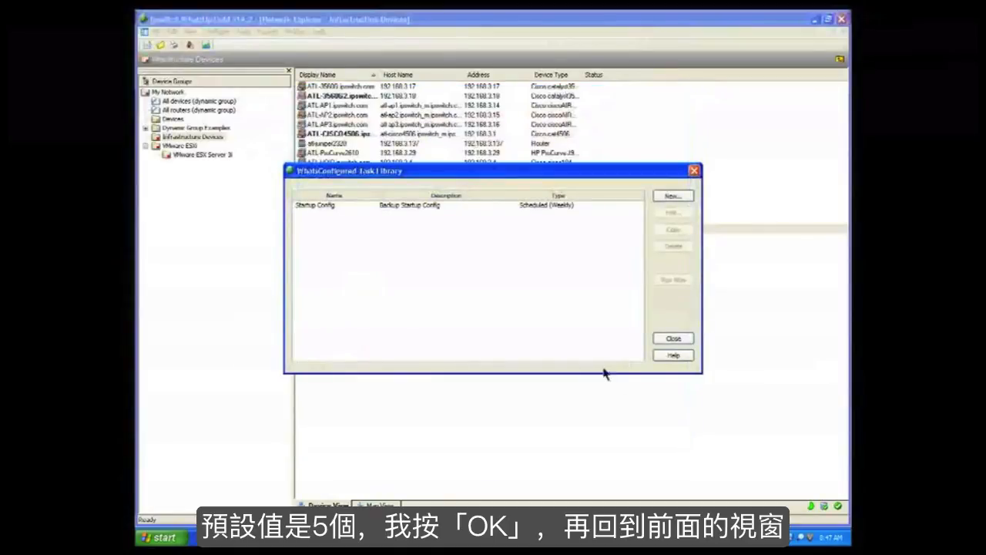